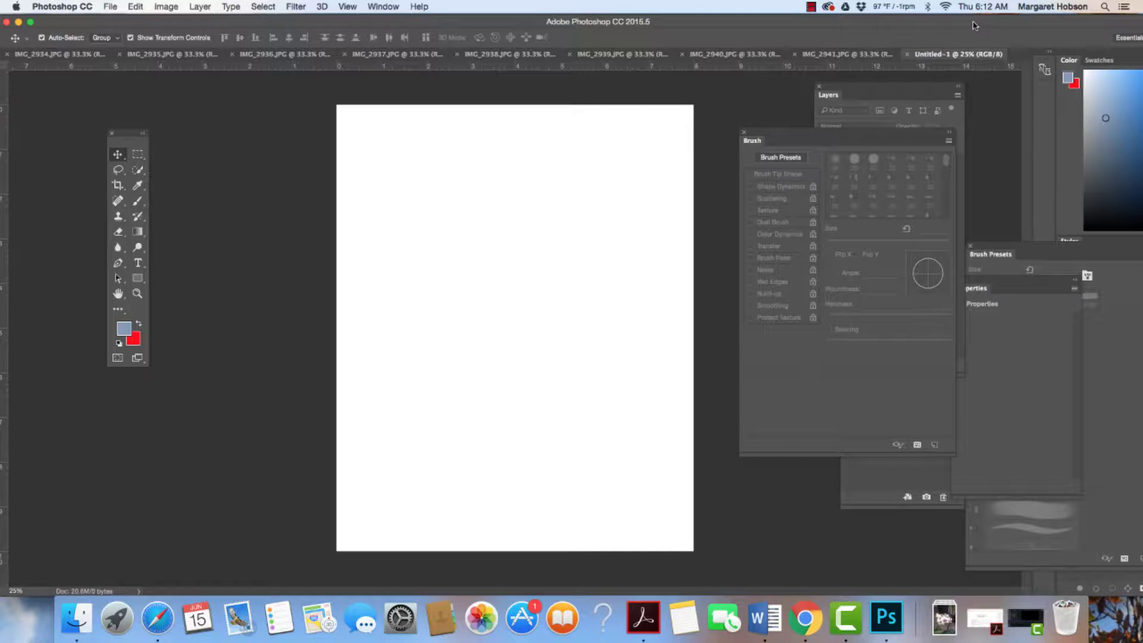
Shift the application window to reach the workspace list, review the available workspaces, and return the window to its place.
left_click_drag(973, 26, 937, 25)
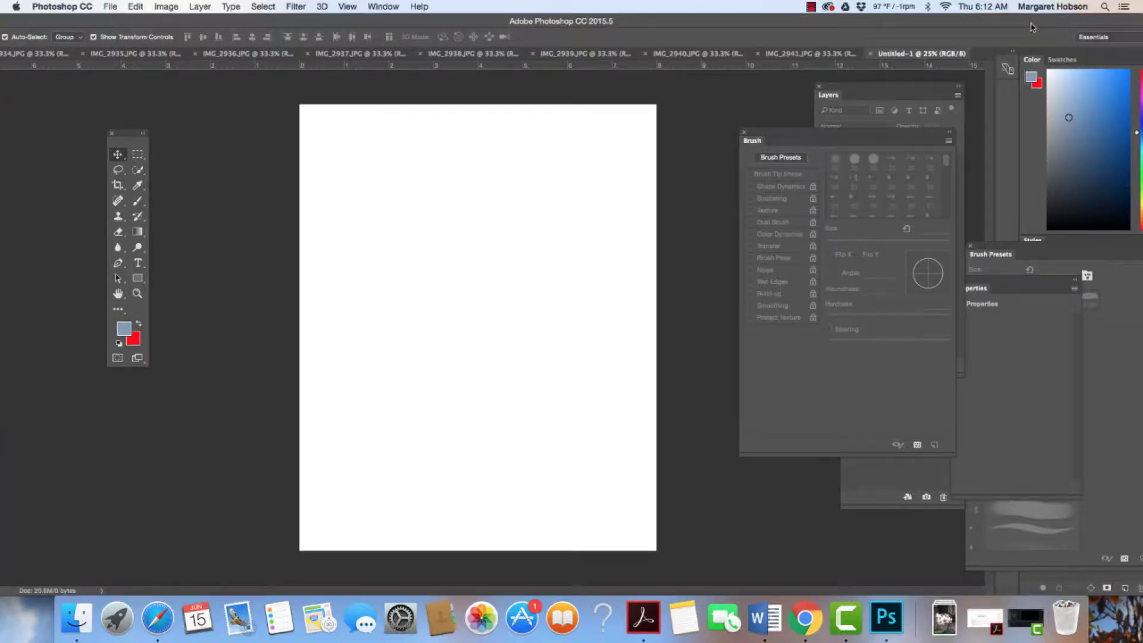
left_click_drag(1028, 19, 992, 18)
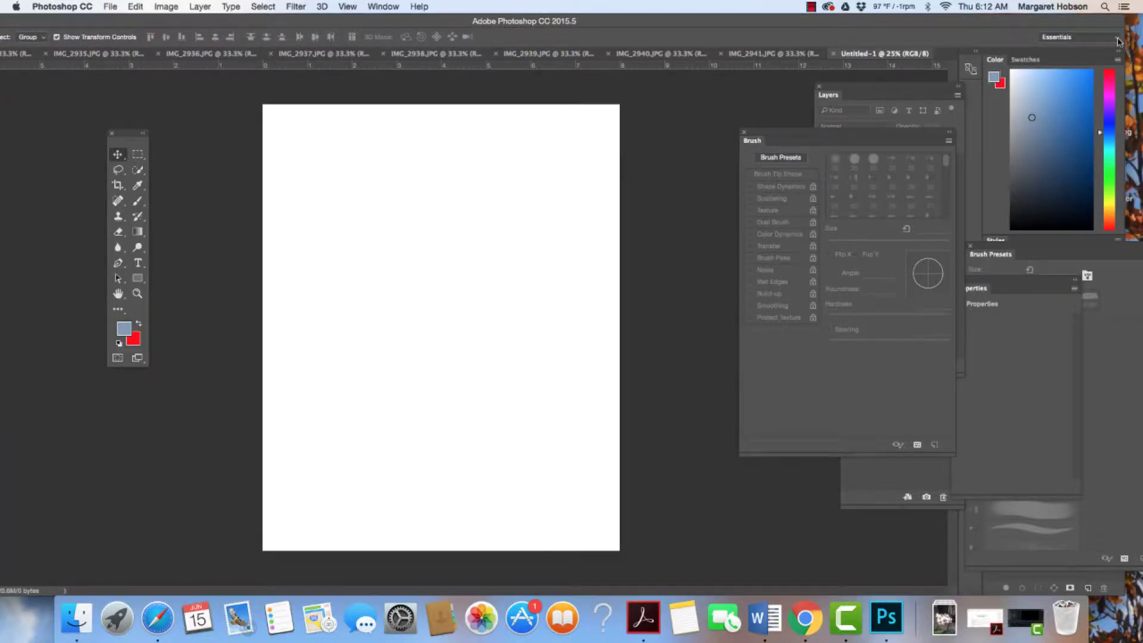
left_click(1117, 40)
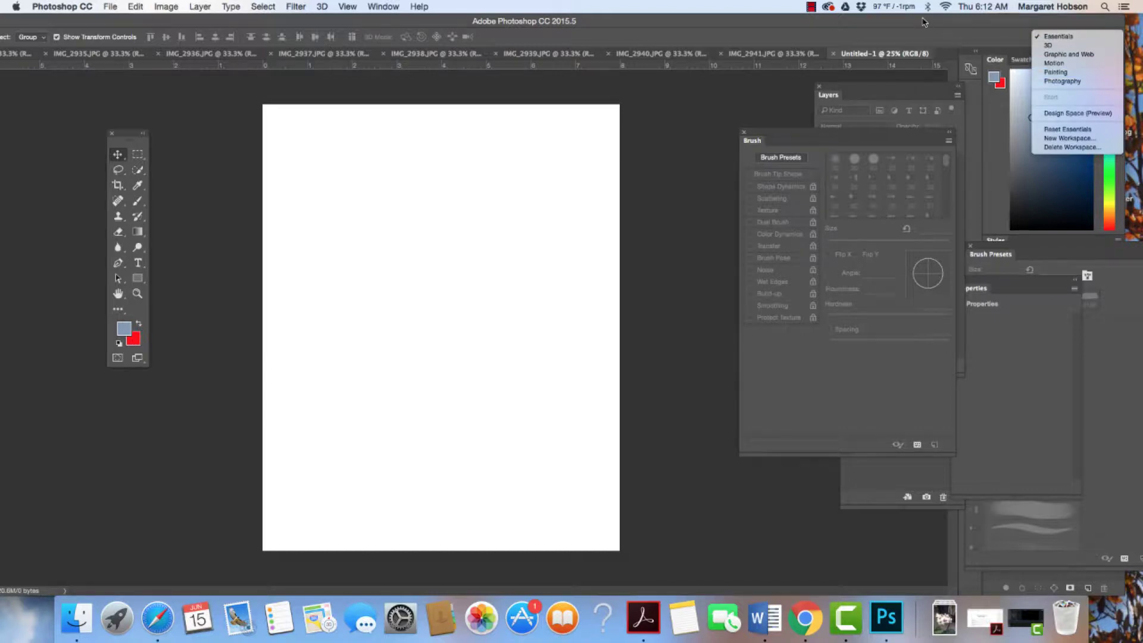
left_click(1006, 23)
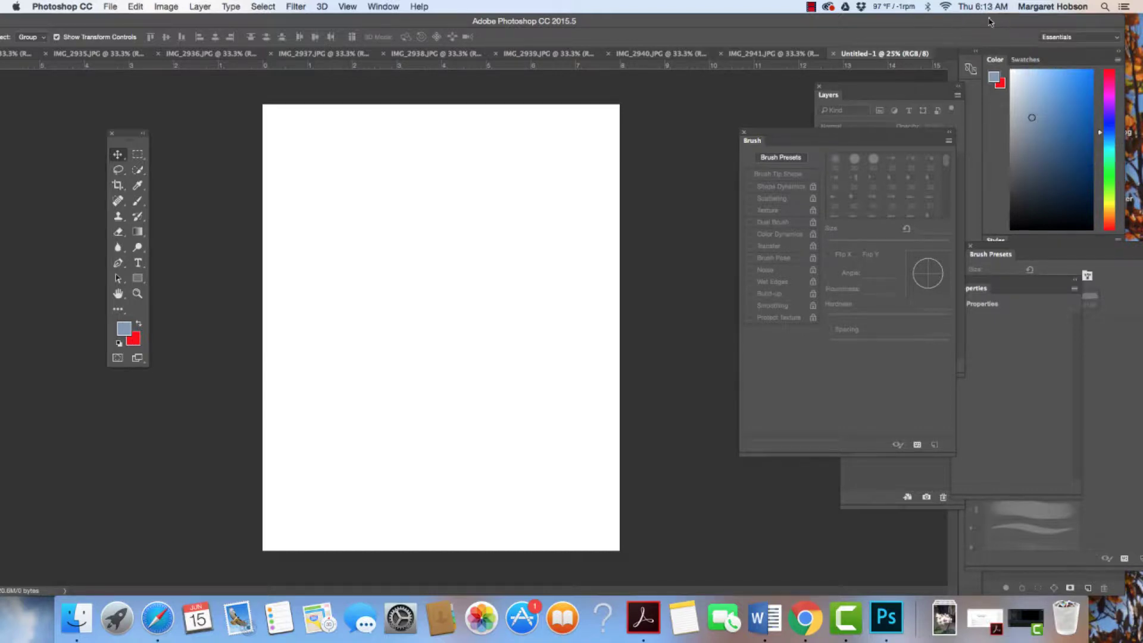
left_click_drag(989, 22, 1061, 22)
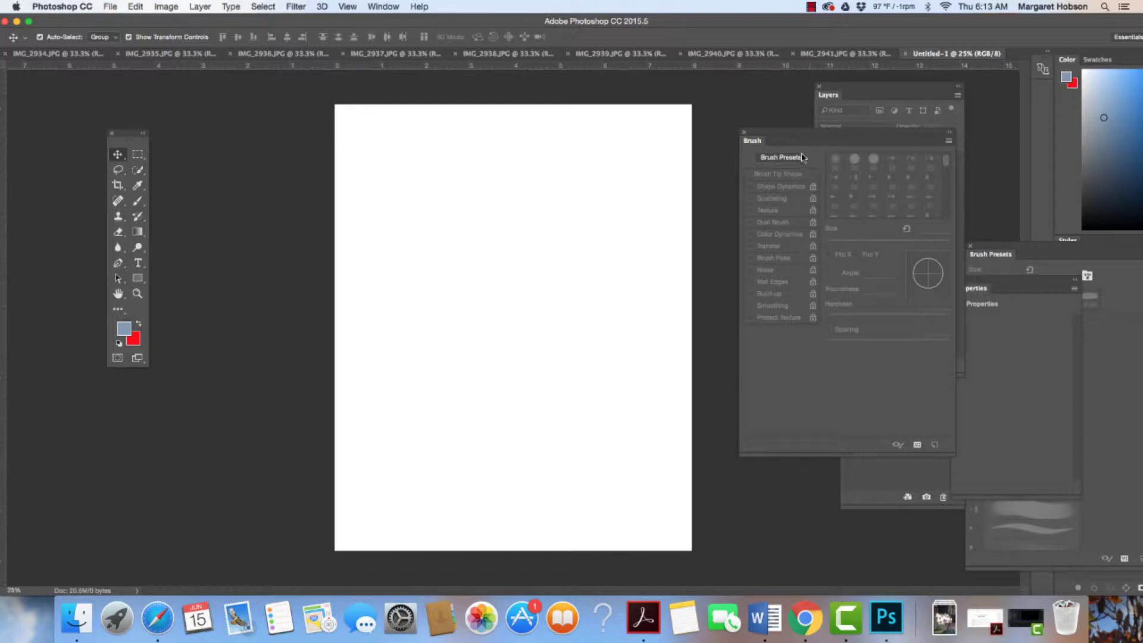
Place the Brush Presets panel beside the Brush panel and activate the Brush tool.
left_click(799, 158)
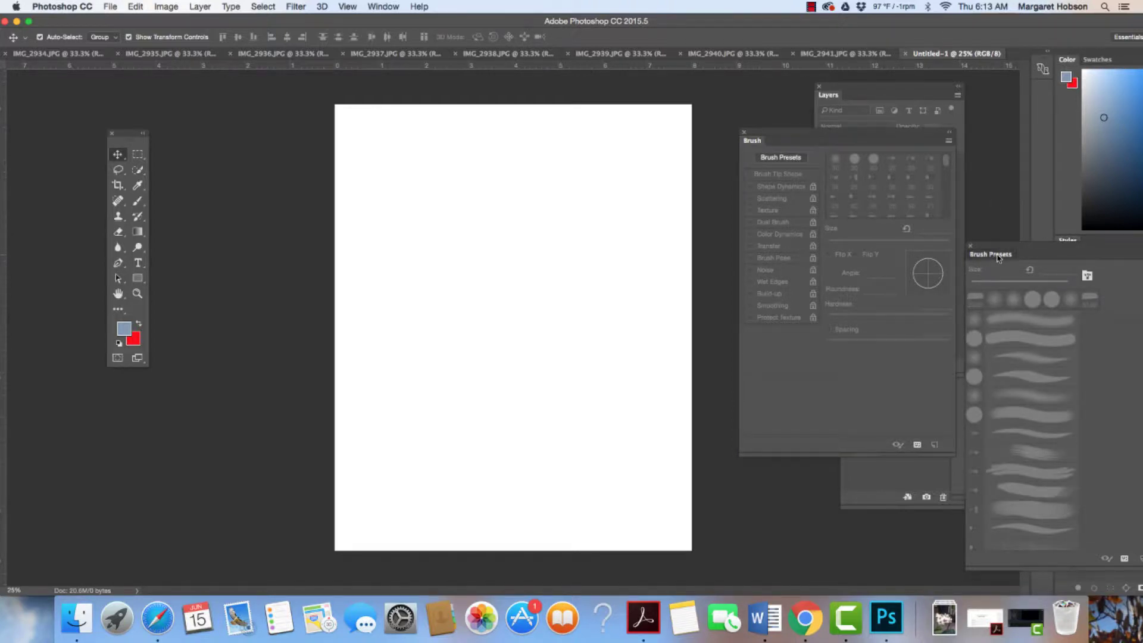
mouse_move(989, 255)
left_mouse_down()
mouse_move(1004, 145)
mouse_move(992, 145)
left_mouse_up()
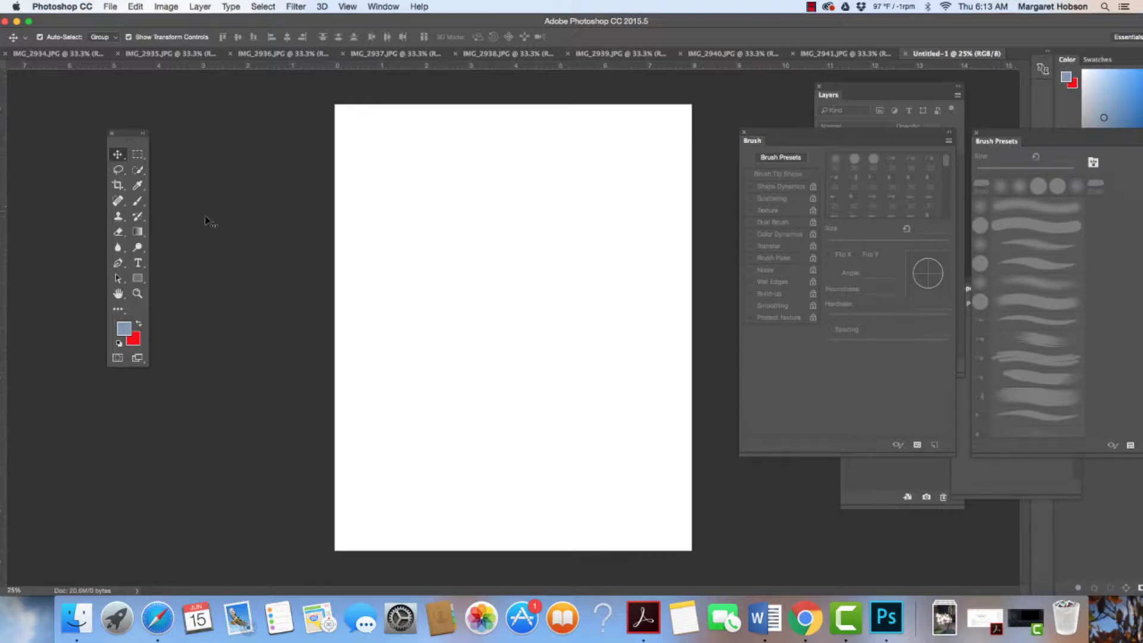
left_click_drag(137, 200, 169, 200)
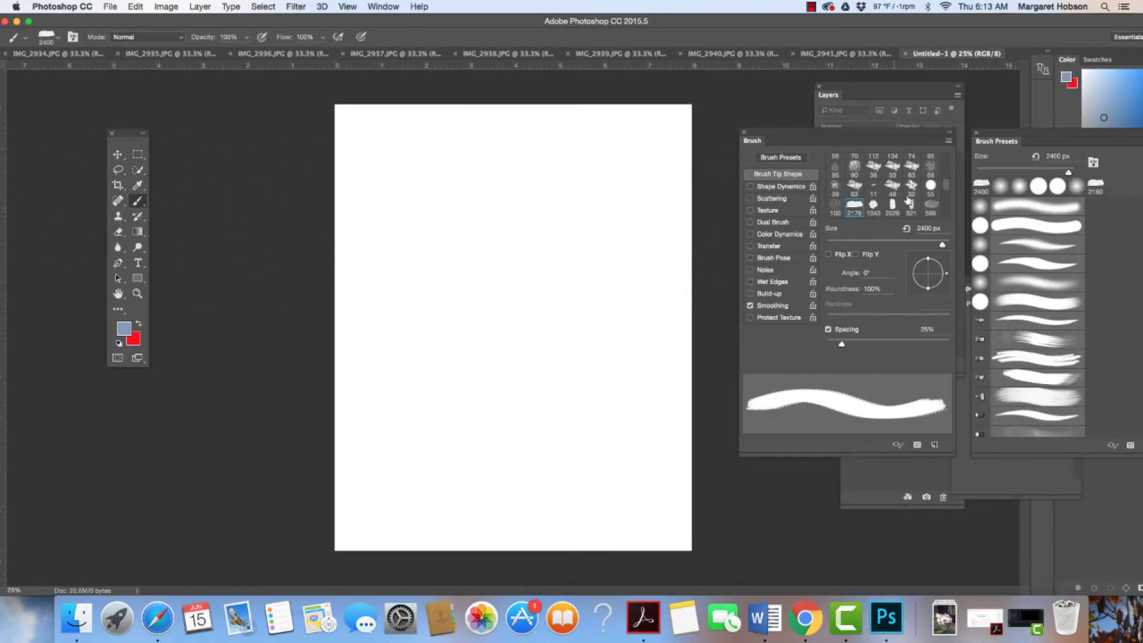
Choose the 30 px hard round brush tip and paint a long curved stroke from the canvas's upper left toward its centre.
left_click_drag(946, 181, 947, 139)
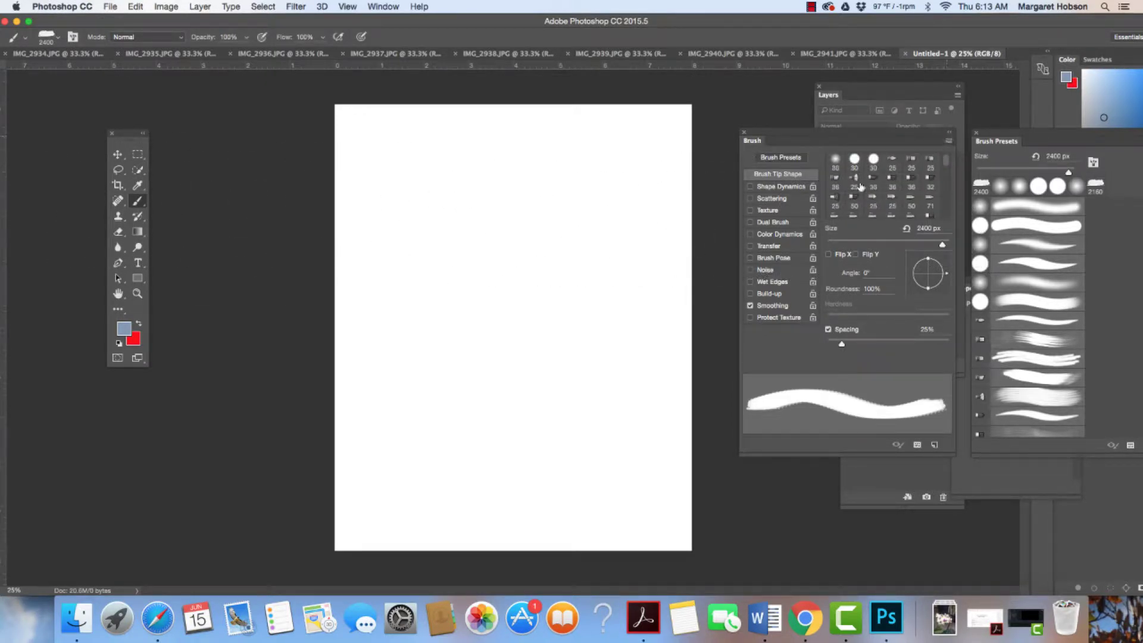
left_click(854, 160)
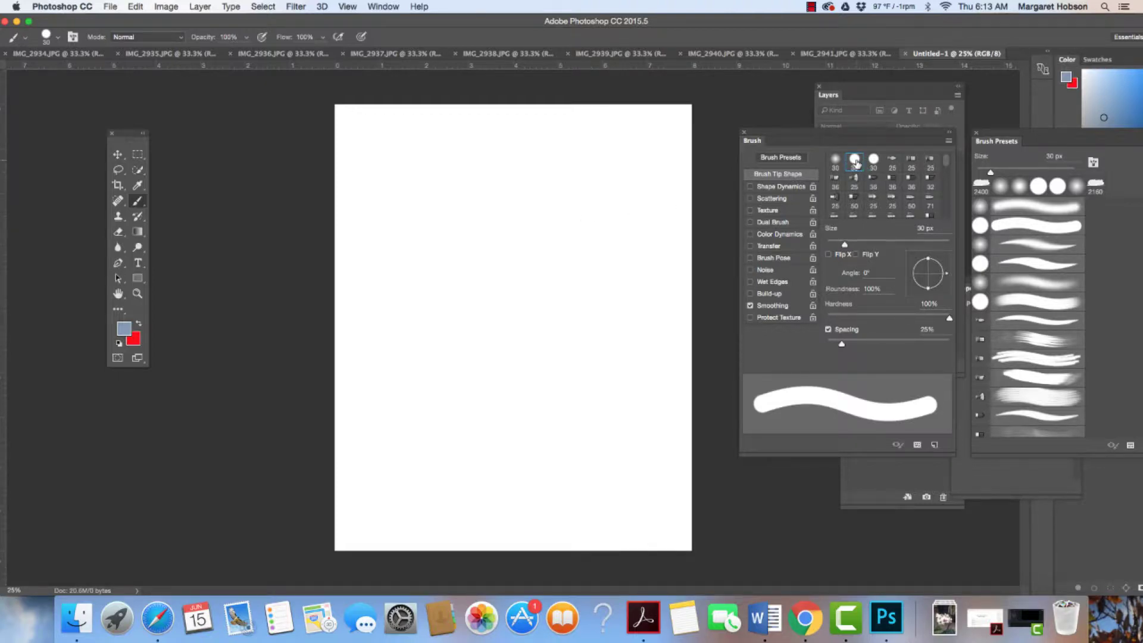
left_click(58, 37)
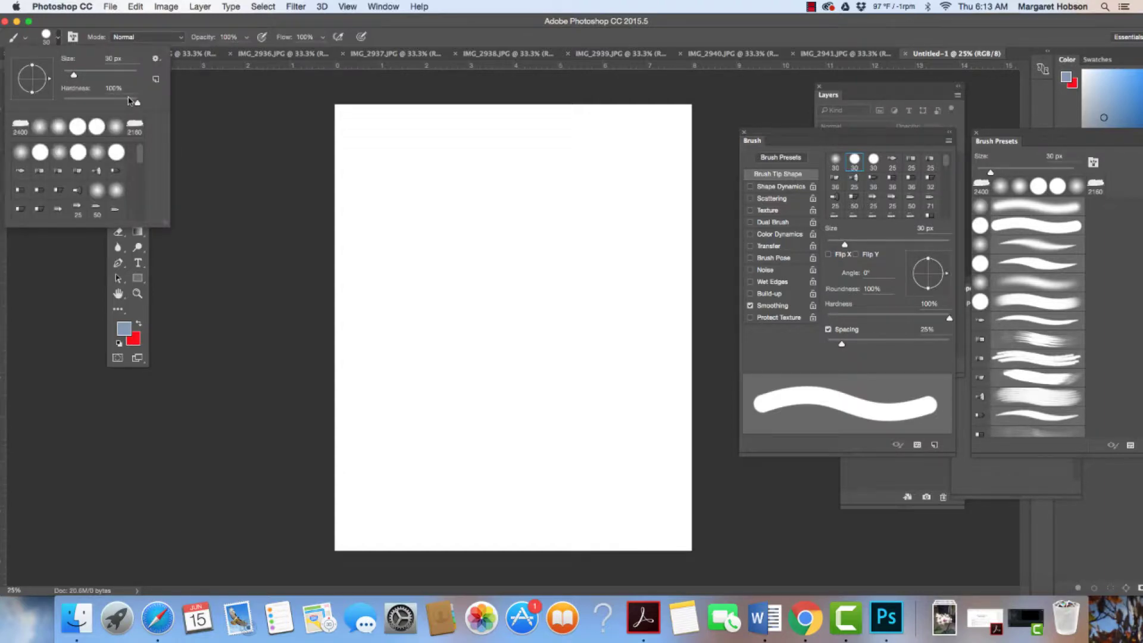
left_click(403, 137)
mouse_move(403, 138)
left_mouse_down()
mouse_move(444, 169)
mouse_move(509, 366)
left_mouse_up()
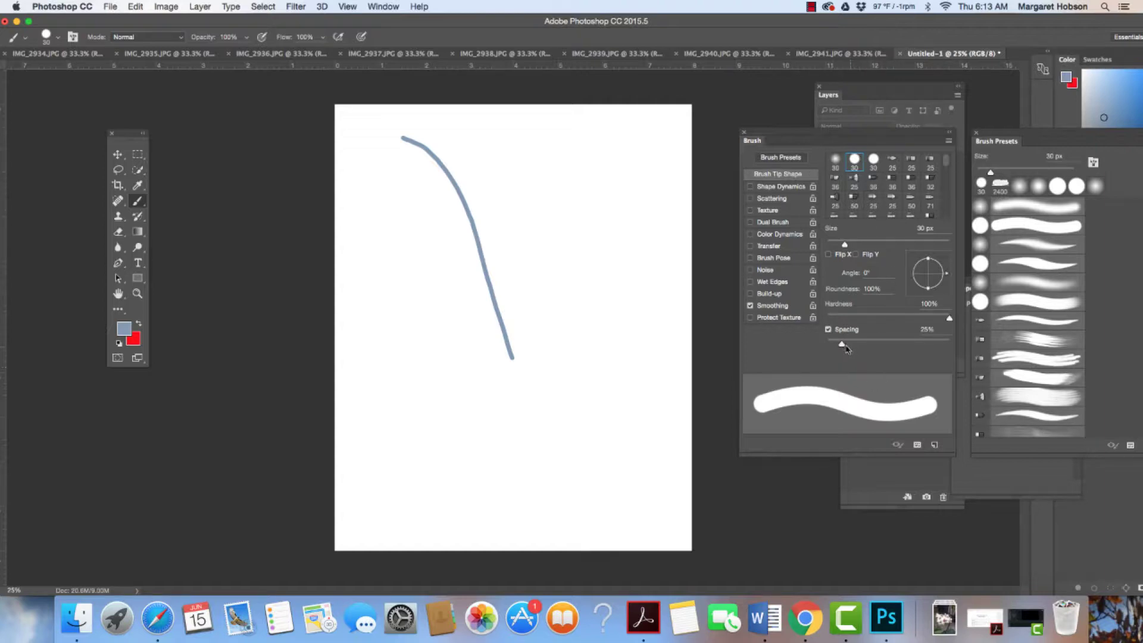
Set the brush spacing to 156% and paint a dotted curve down the right part of the canvas.
left_click_drag(842, 346, 905, 346)
mouse_move(583, 192)
left_mouse_down()
mouse_move(620, 224)
mouse_move(661, 410)
left_mouse_up()
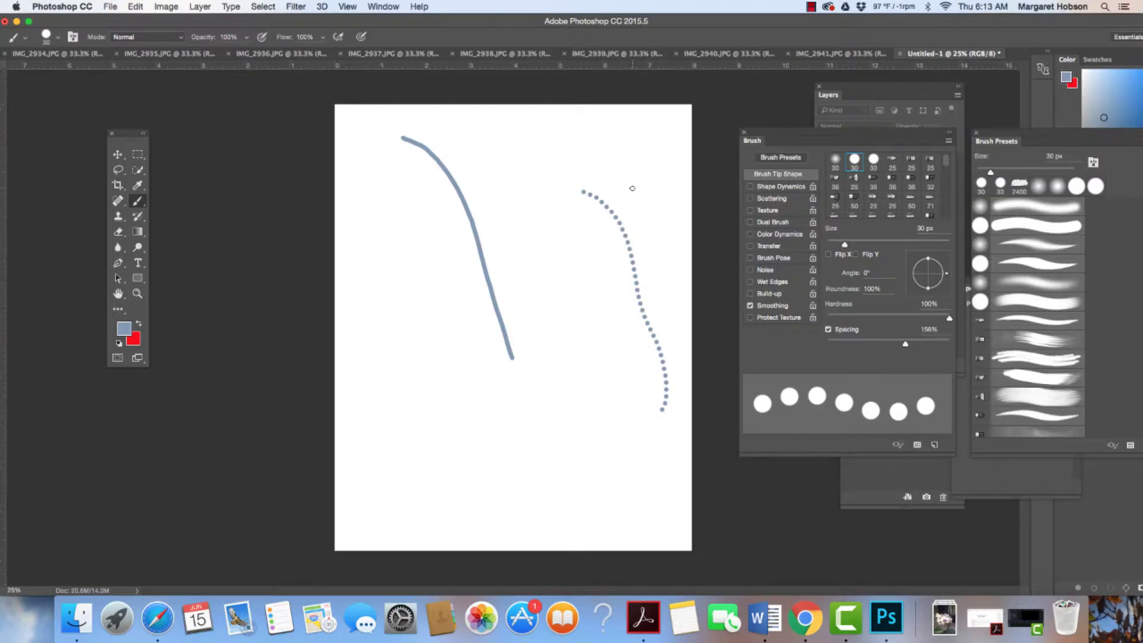
Set the brush spacing to 1% and paint a short smooth curve between the solid and dotted strokes.
key("super+equal")
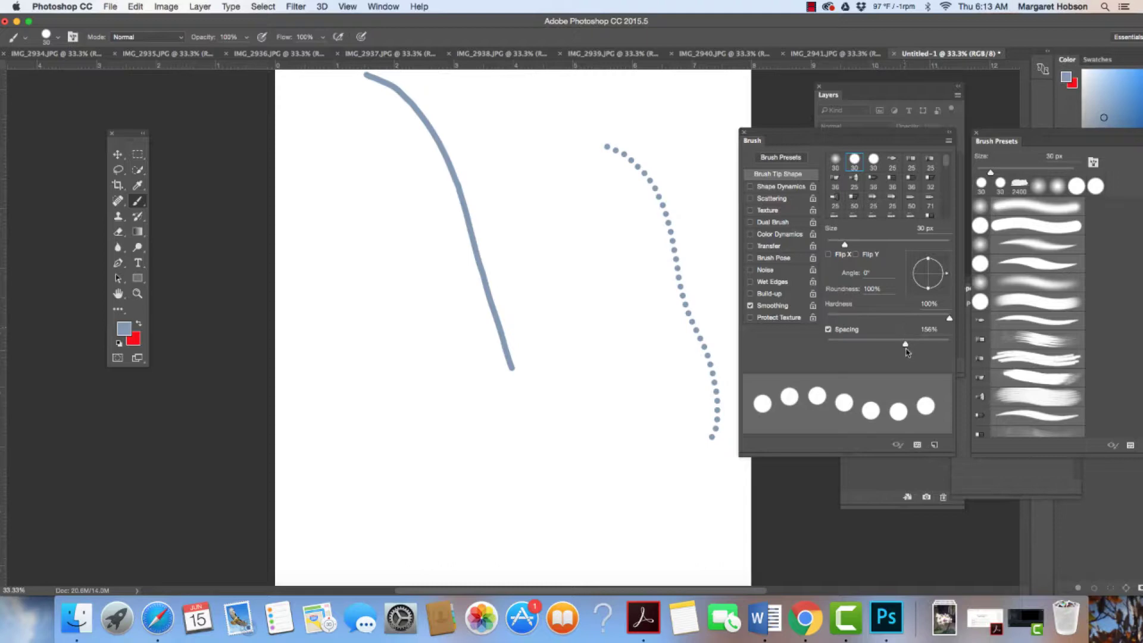
left_click_drag(903, 343, 826, 344)
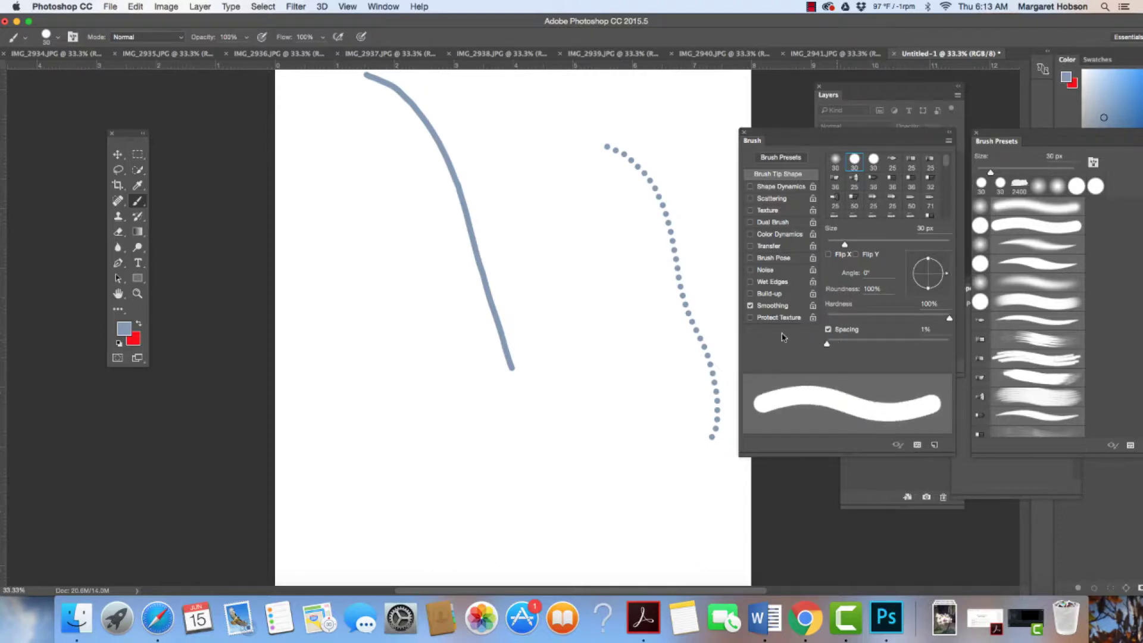
left_click_drag(536, 190, 612, 349)
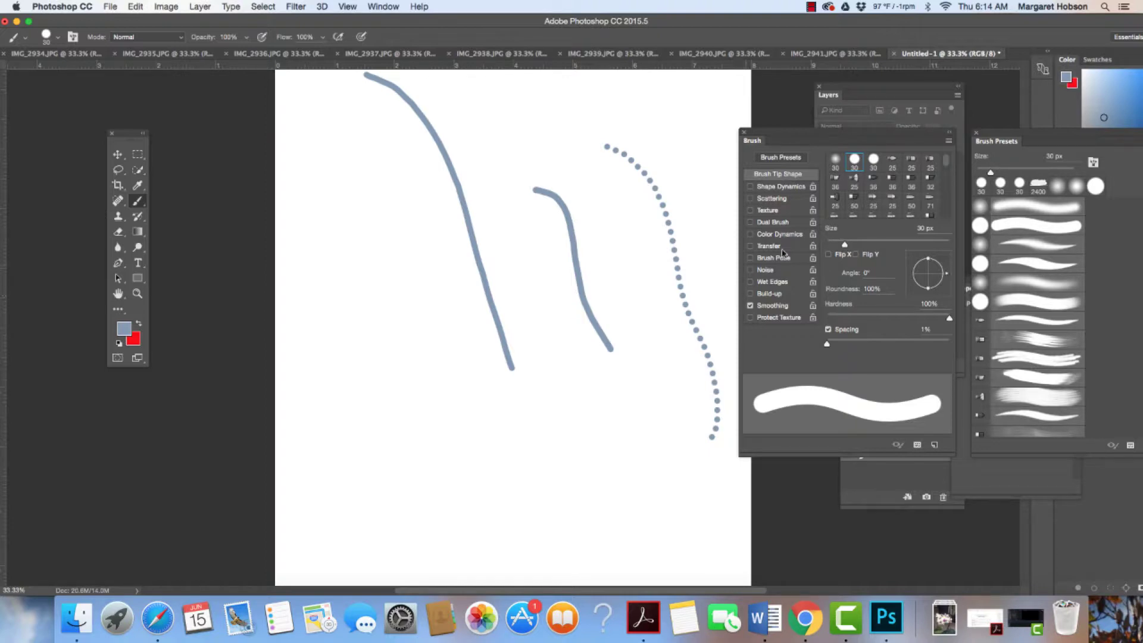
Choose the 25 px Flat Fan bristle tip, enlarge it to 62 px, and paint a thick stroke down the canvas's left side.
left_click(835, 199)
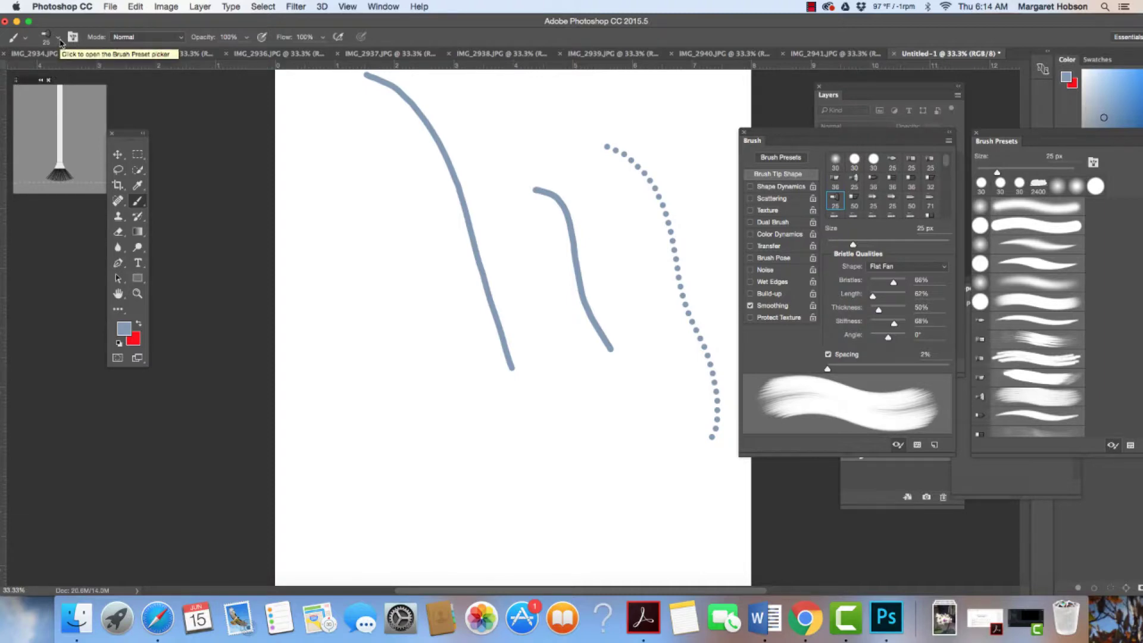
left_click(60, 40)
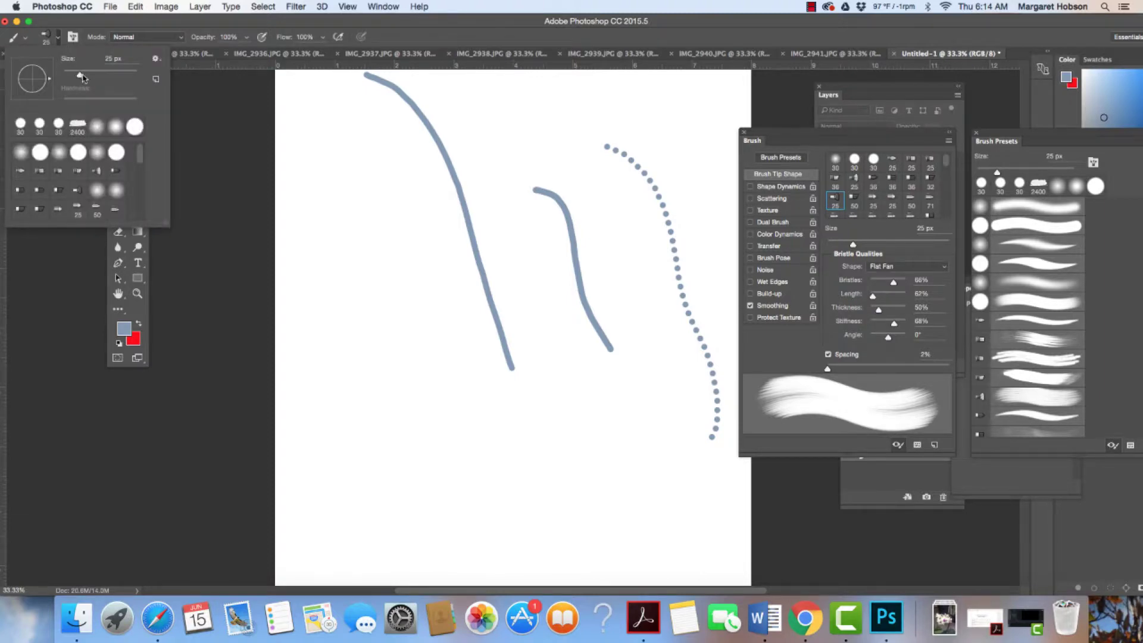
left_click_drag(82, 78, 103, 76)
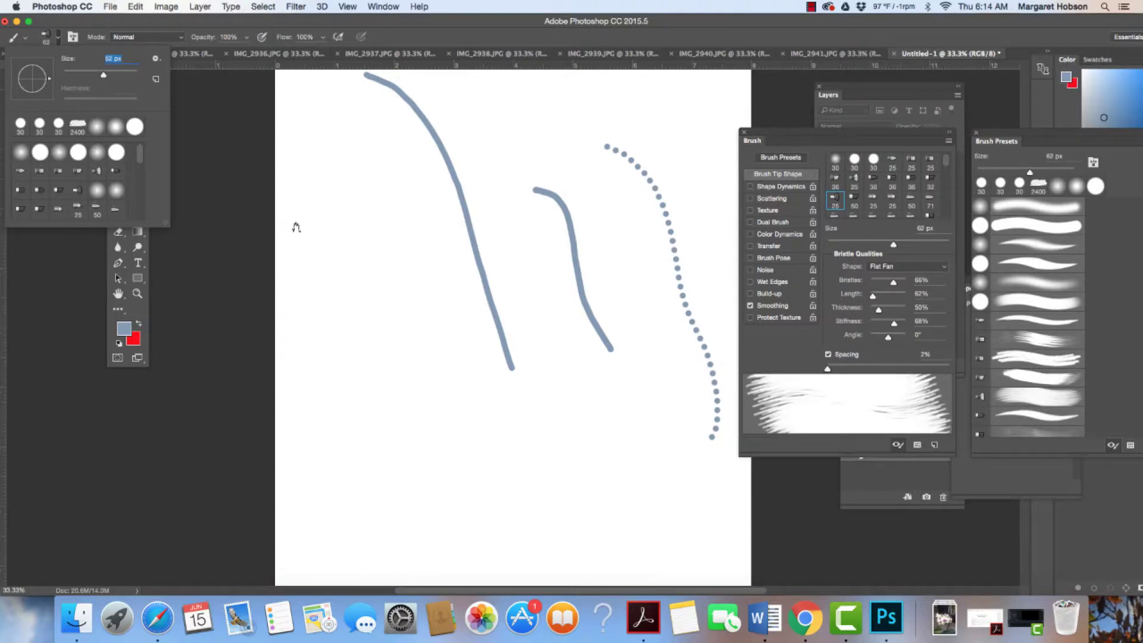
mouse_move(296, 227)
left_mouse_down()
mouse_move(355, 269)
mouse_move(421, 388)
mouse_move(413, 437)
left_mouse_up()
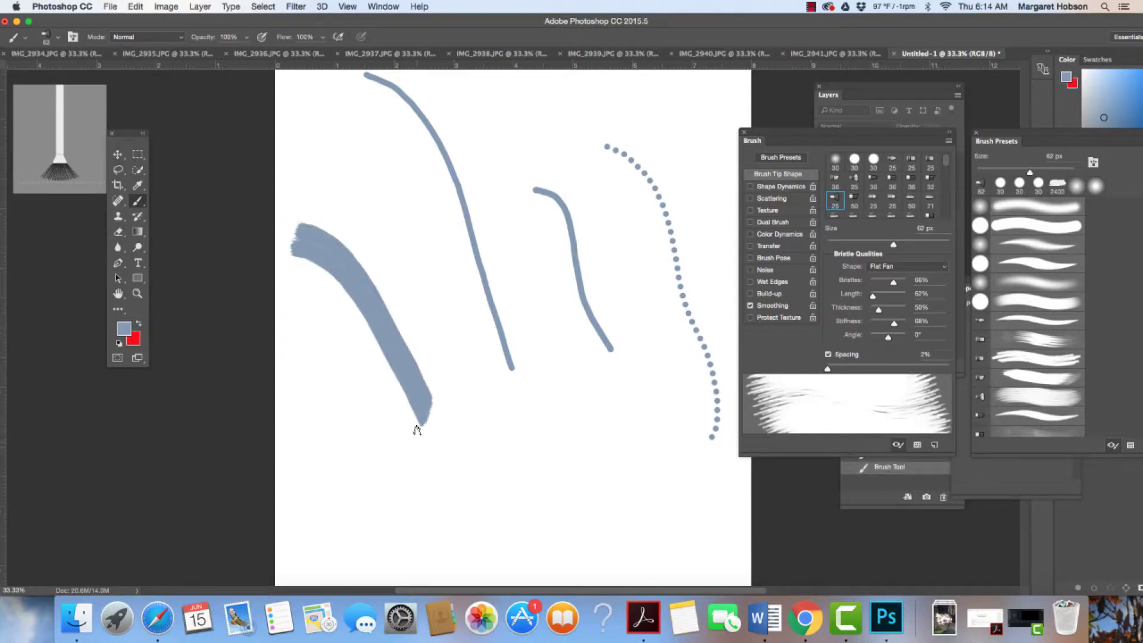
Set the foreground colour to lighter blue #a6b8cd and paint a horizontal fan-brush stroke near the bottom of the canvas.
left_click(118, 331)
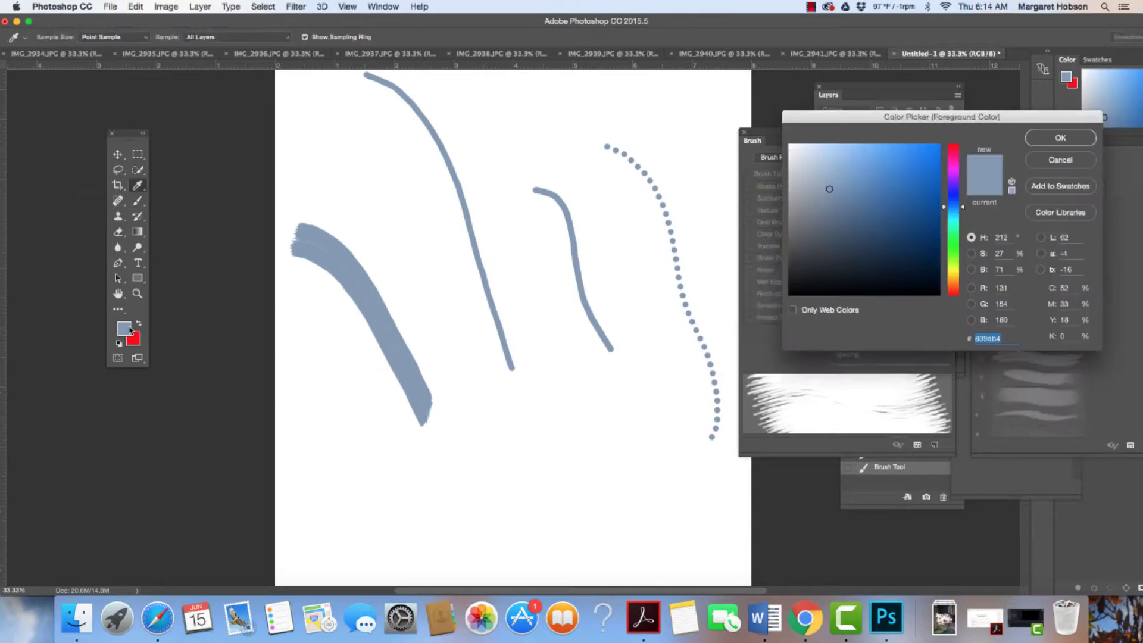
left_click(817, 173)
left_click(1060, 139)
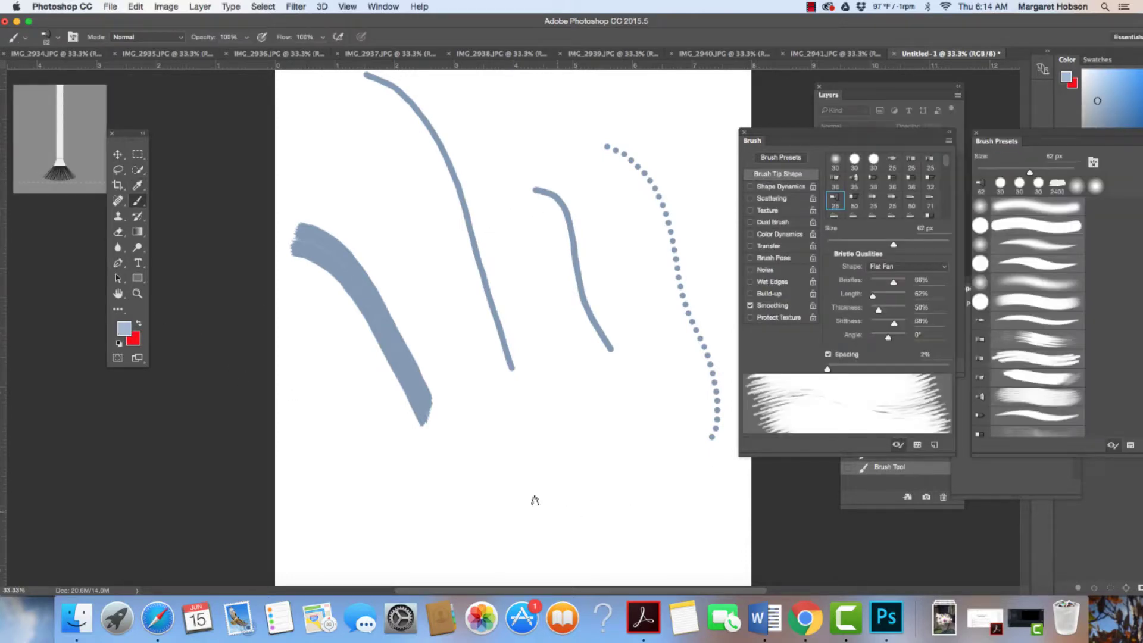
left_click_drag(521, 500, 643, 503)
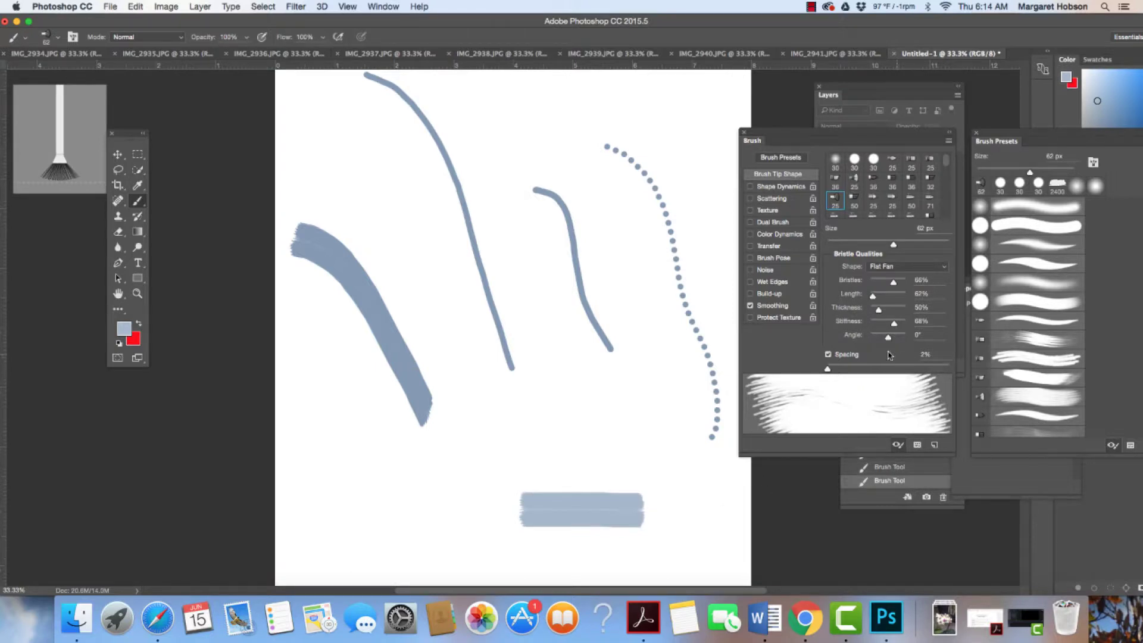
Try a short horizontal fan-brush stroke with 22% spacing, and undo the stroke.
left_click_drag(826, 369, 839, 369)
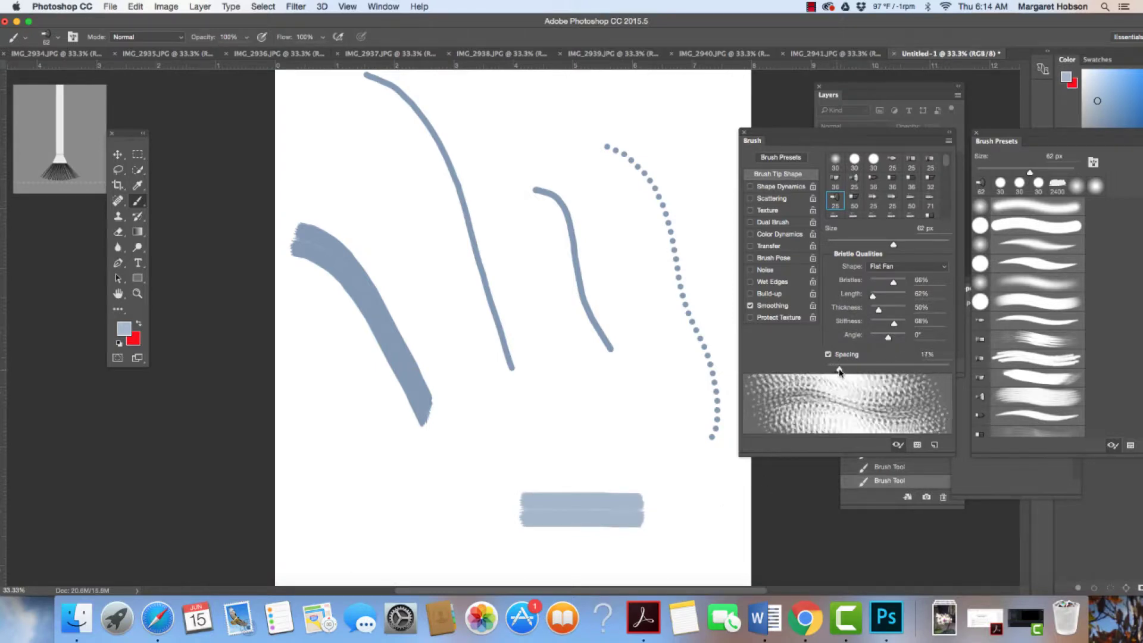
left_click_drag(564, 424, 623, 423)
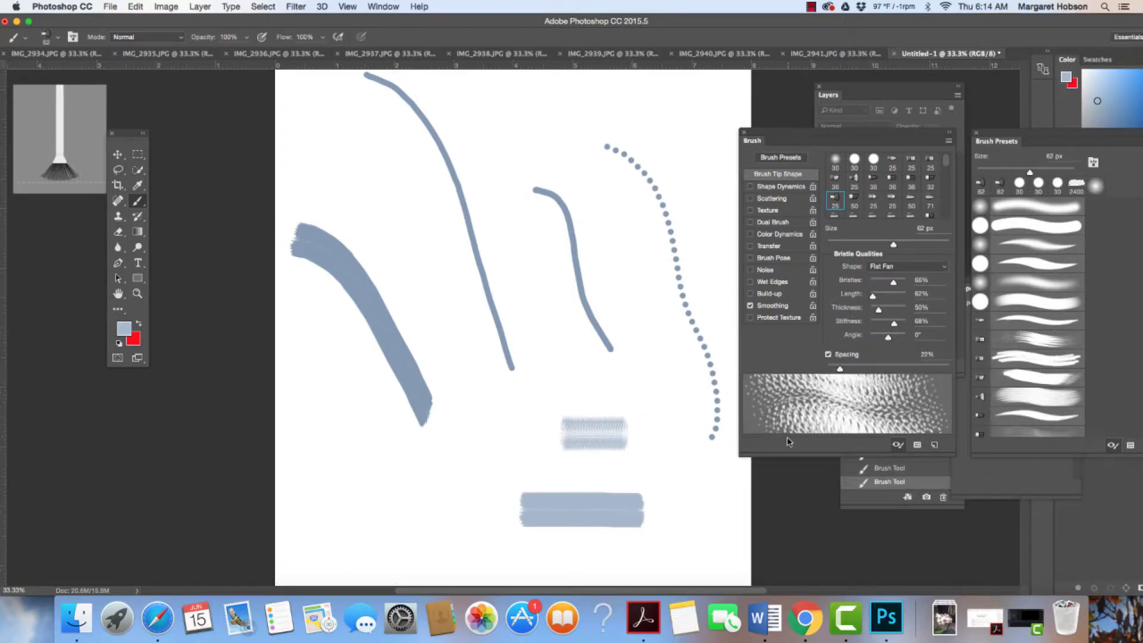
key("super+z")
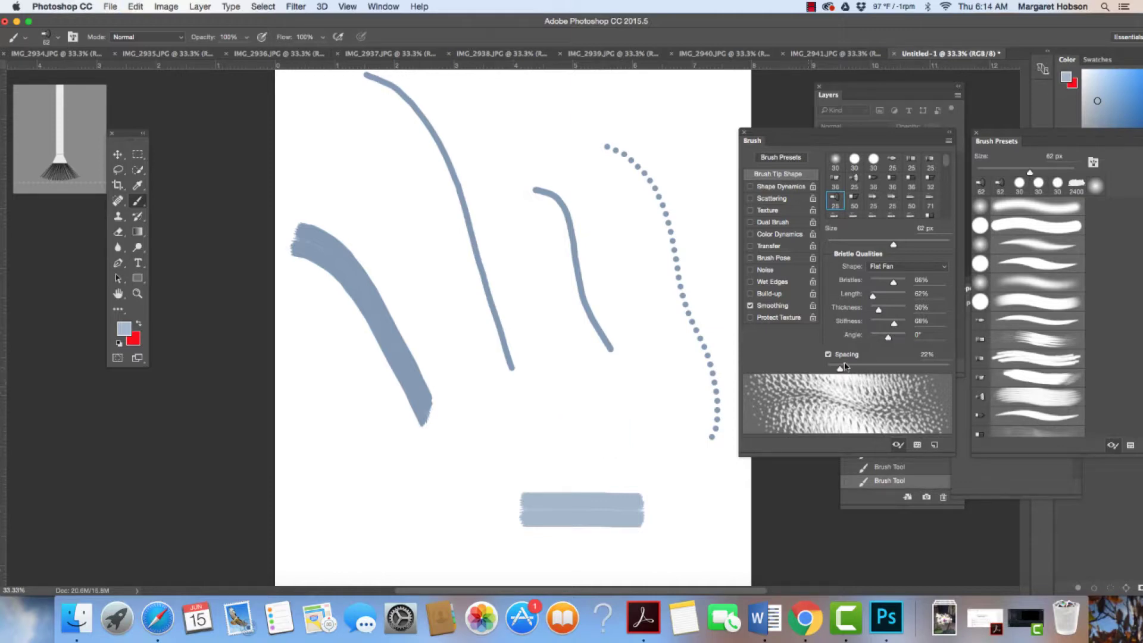
Set the fan brush spacing to 1% and paint a short curved stroke above the horizontal one.
left_click_drag(839, 371, 826, 369)
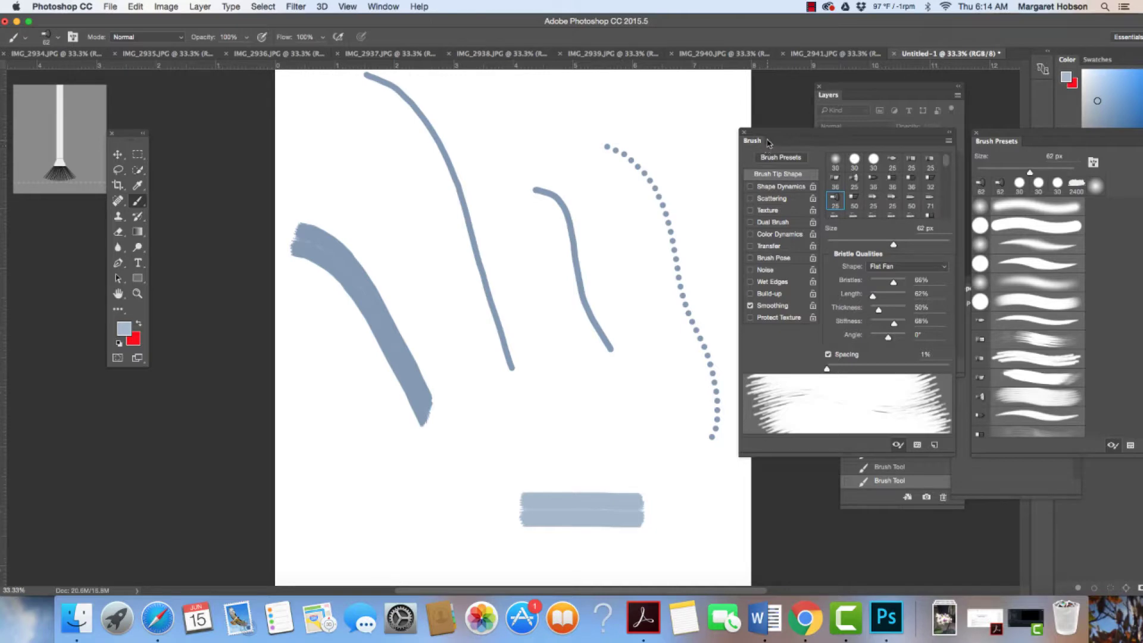
left_click(775, 158)
left_click(775, 158)
left_click_drag(588, 390, 634, 425)
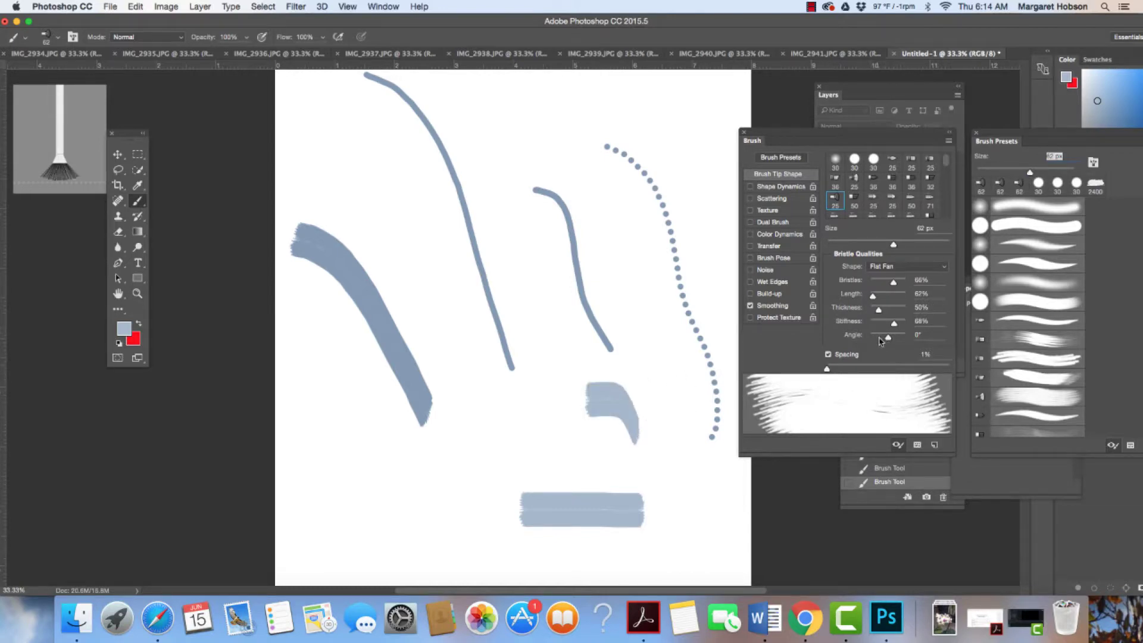
Set the bristle angle to 80° and paint a short hooked stroke between the thick stroke and the last curve.
left_click_drag(888, 339, 895, 344)
mouse_move(526, 418)
left_mouse_down()
mouse_move(517, 439)
mouse_move(475, 453)
left_mouse_up()
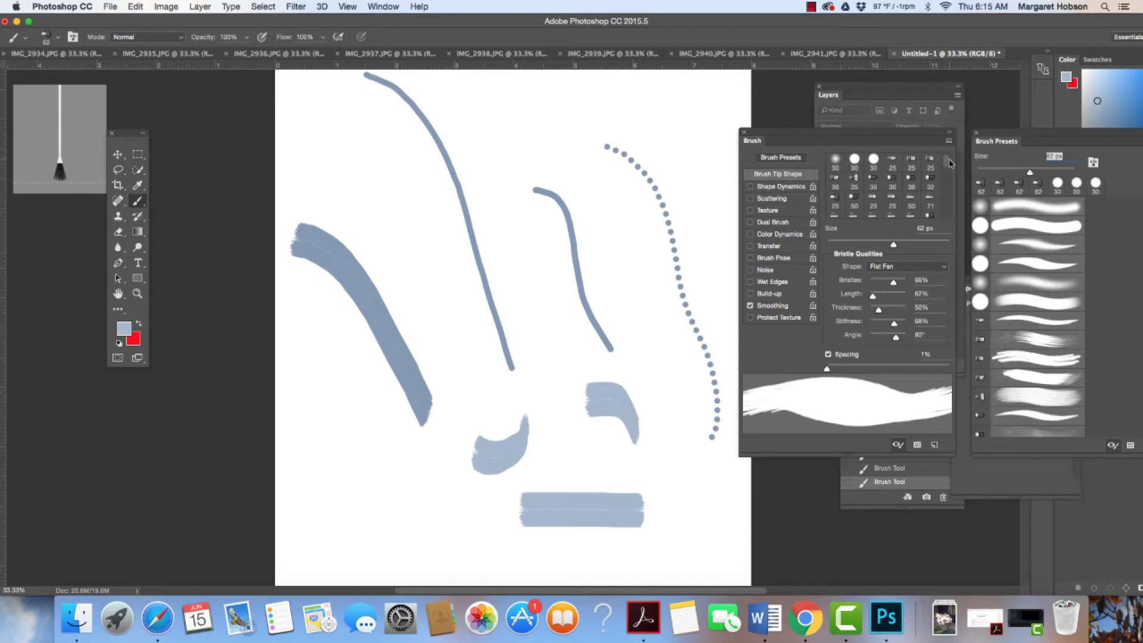
Move the Brush panel higher and shift the Brush Presets panel slightly so that the two no longer overlap.
left_click_drag(836, 136, 850, 117)
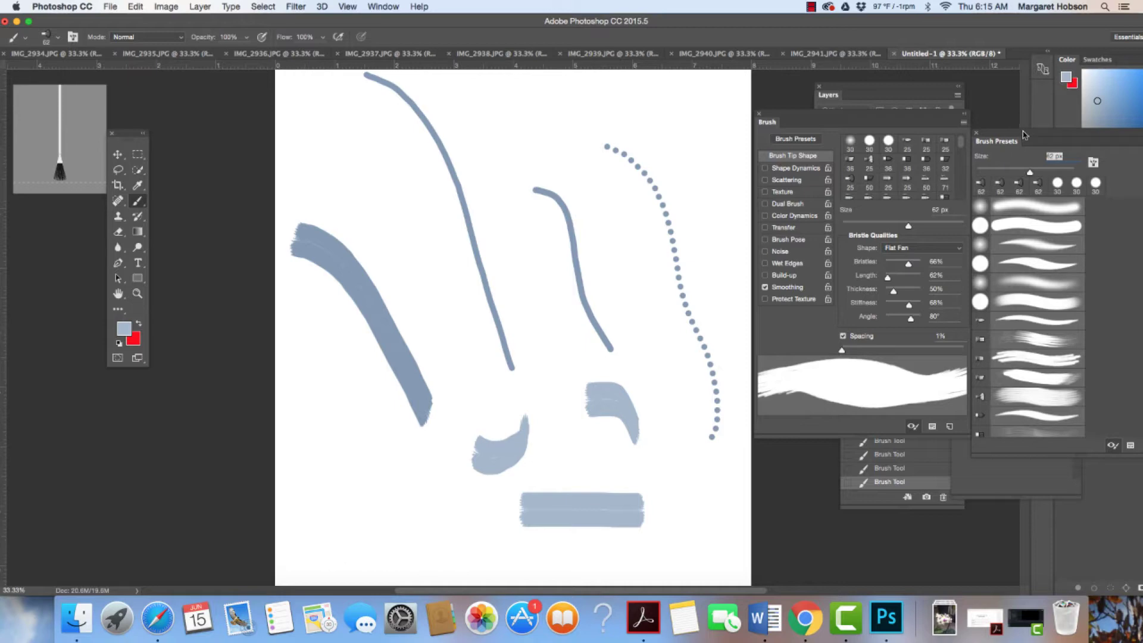
left_click_drag(1025, 135, 1034, 138)
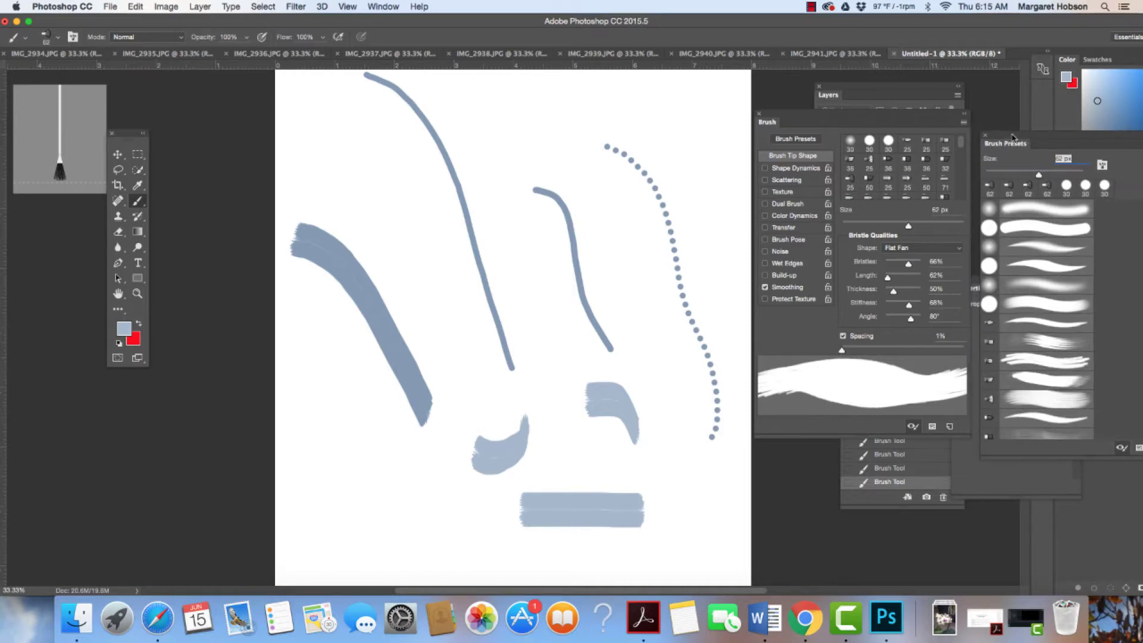
Switch to the Move tool and back to the Brush tool, and choose the 2176 px ragged brush tip.
left_click(119, 156)
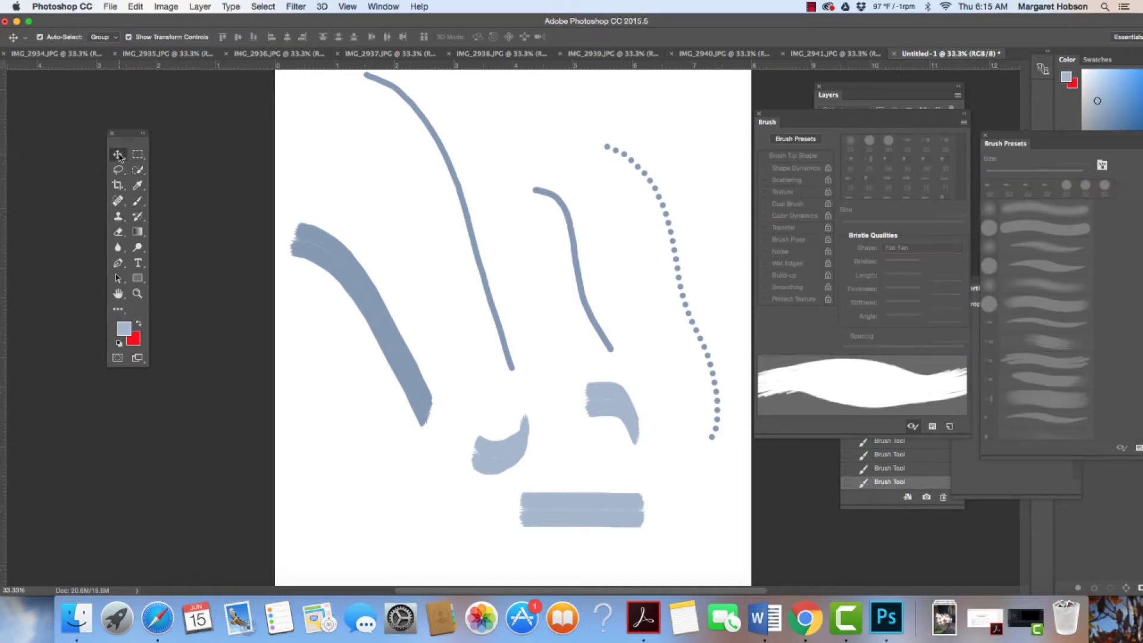
key("b")
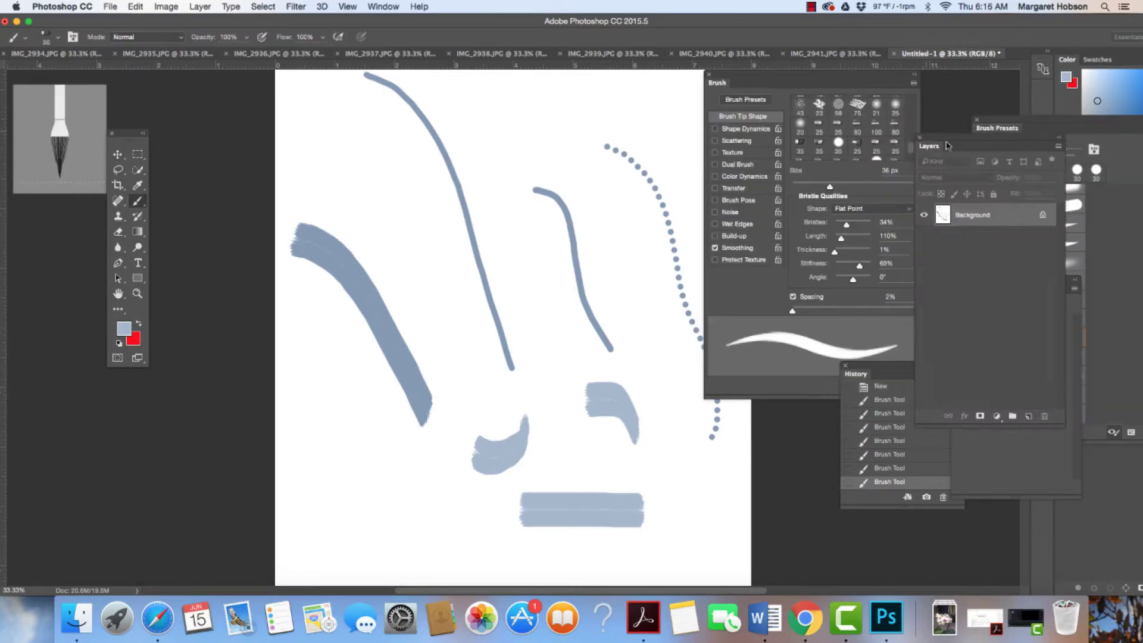
left_click_drag(911, 151, 914, 135)
left_click(819, 121)
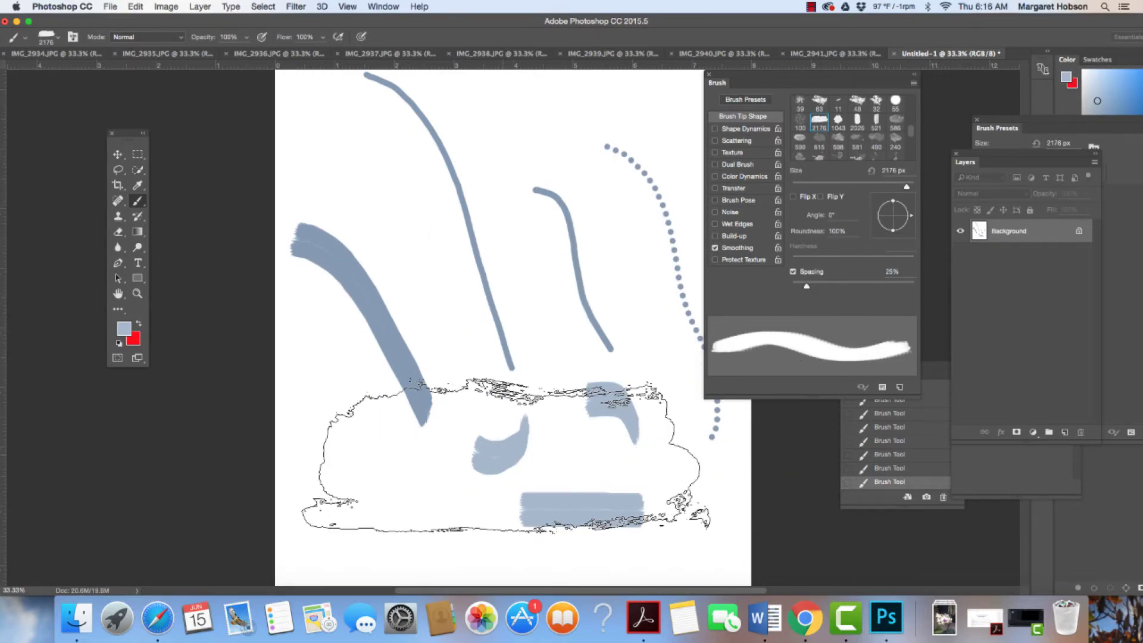
Set the foreground colour to light purple with hue 298° and stamp the ragged brush once across the lower part of the canvas.
left_click(123, 328)
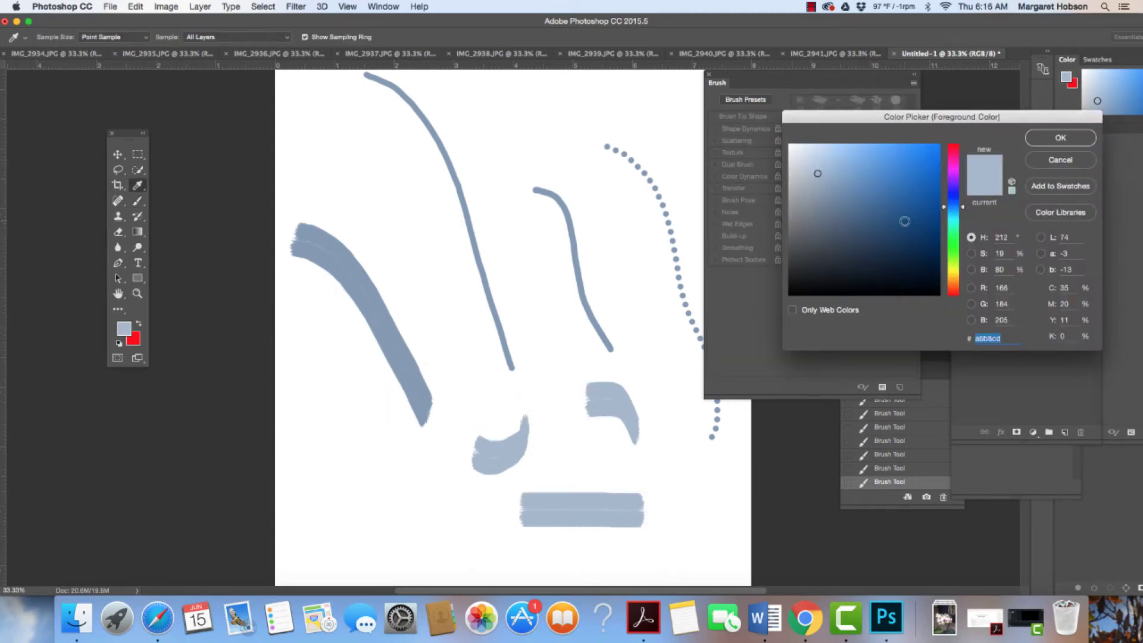
left_click(954, 173)
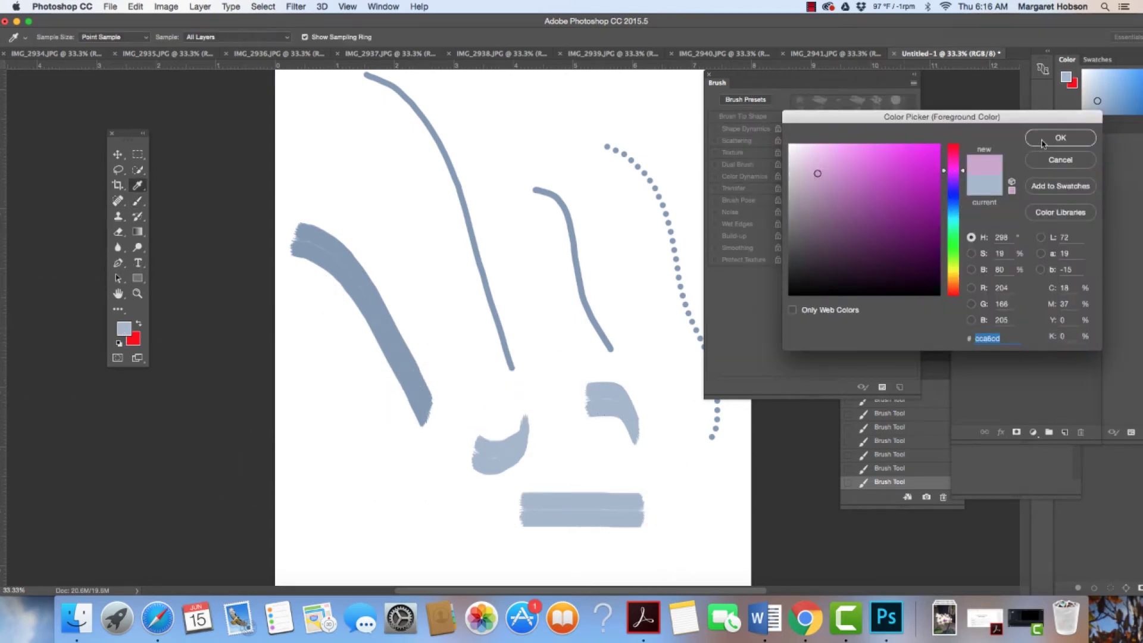
left_click(1055, 138)
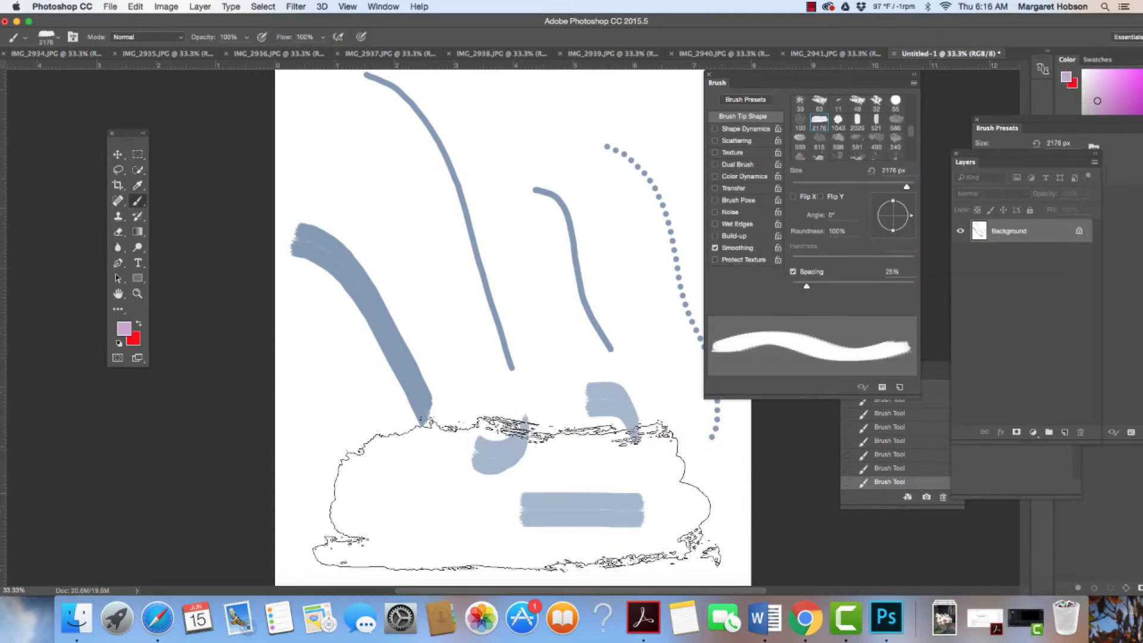
left_click(512, 493)
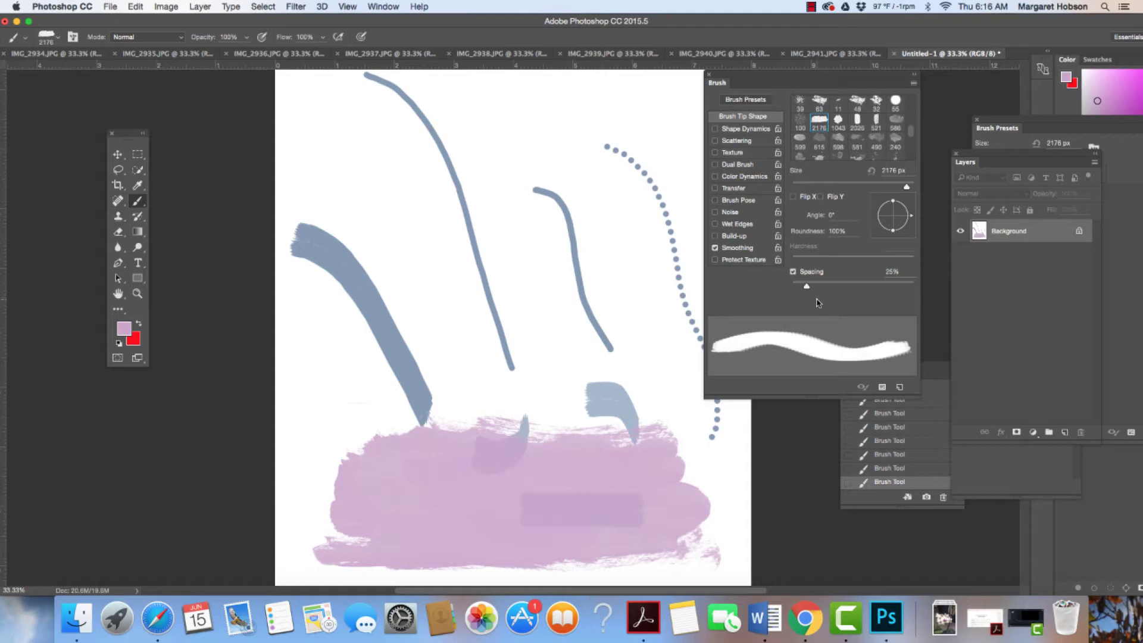
Set the ragged brush's spacing to 312% and angle to -90°, and stamp it upright over the thick diagonal stroke, above the purple patch.
left_click_drag(807, 290, 891, 283)
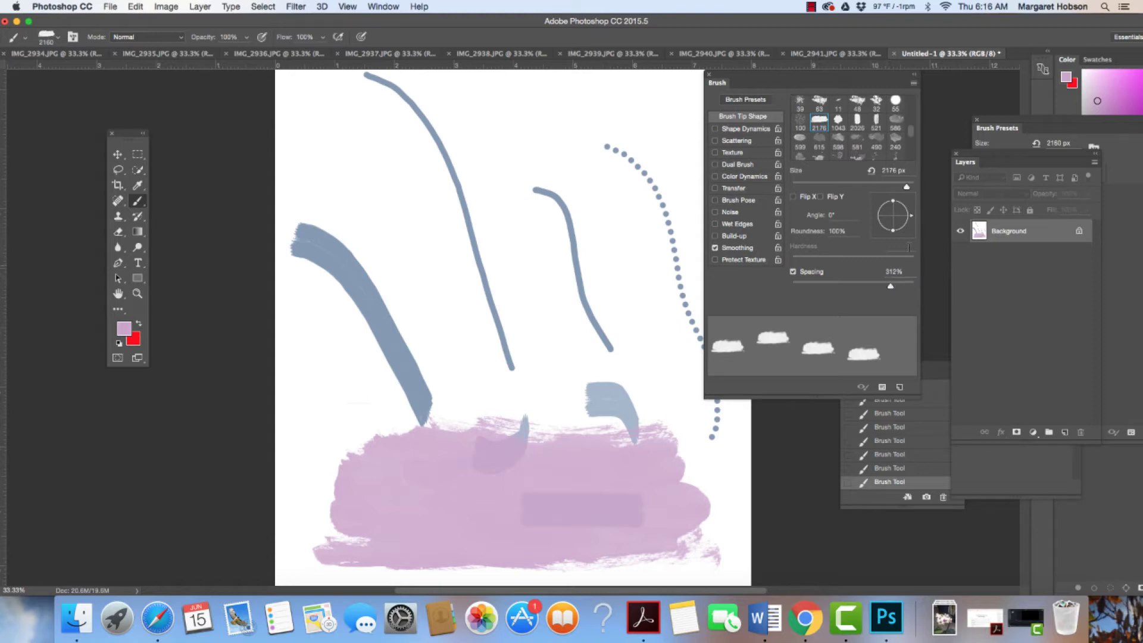
left_click_drag(911, 219, 893, 232)
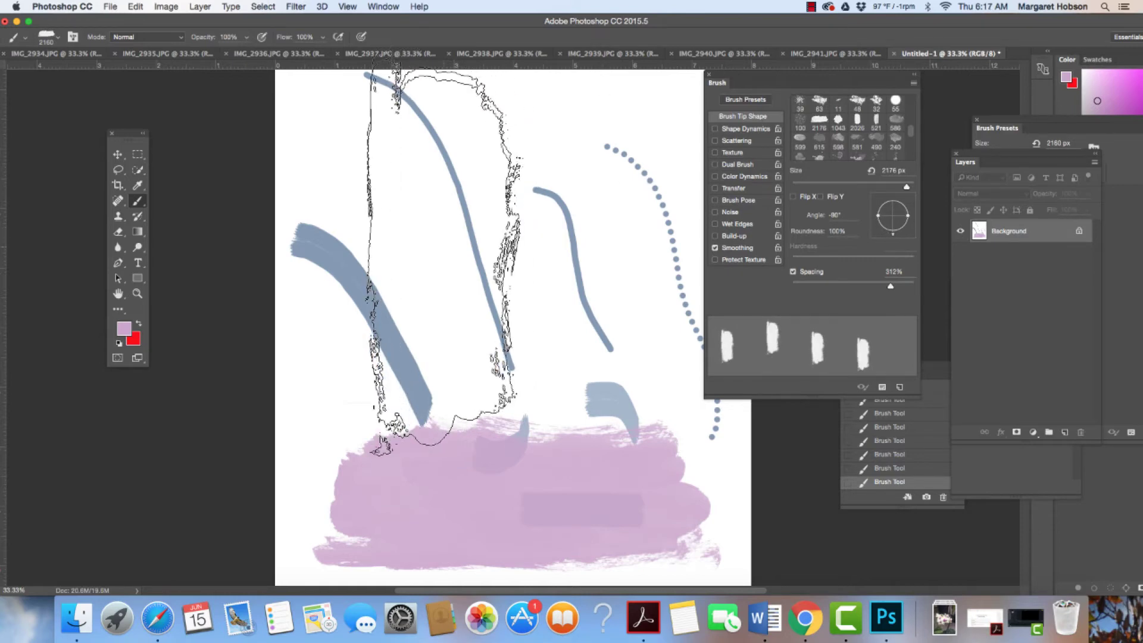
left_click(409, 273)
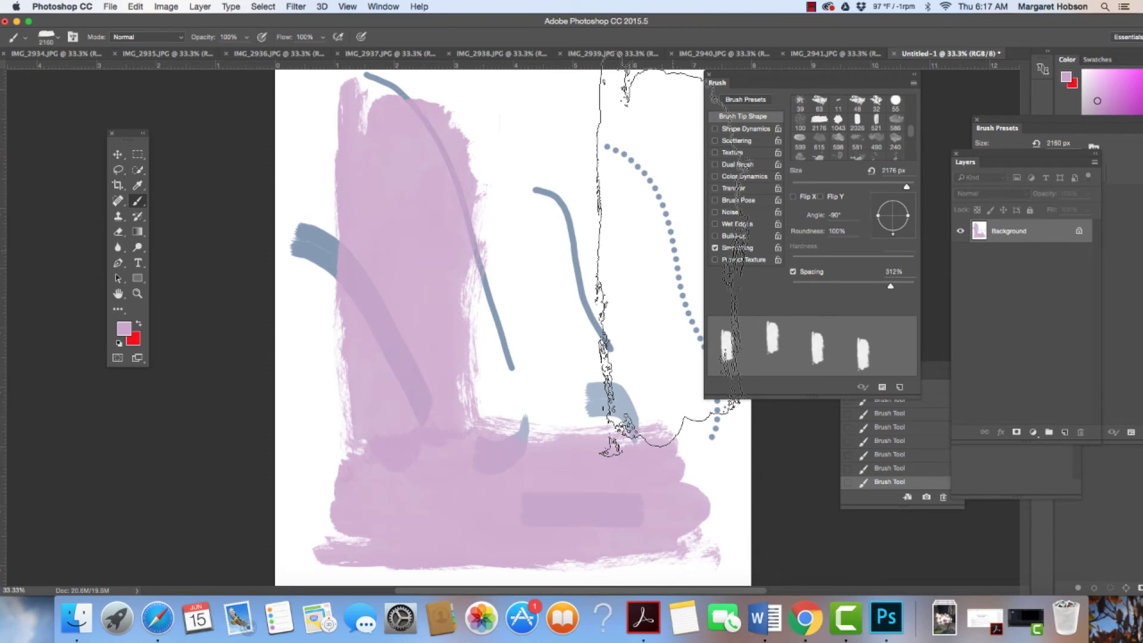